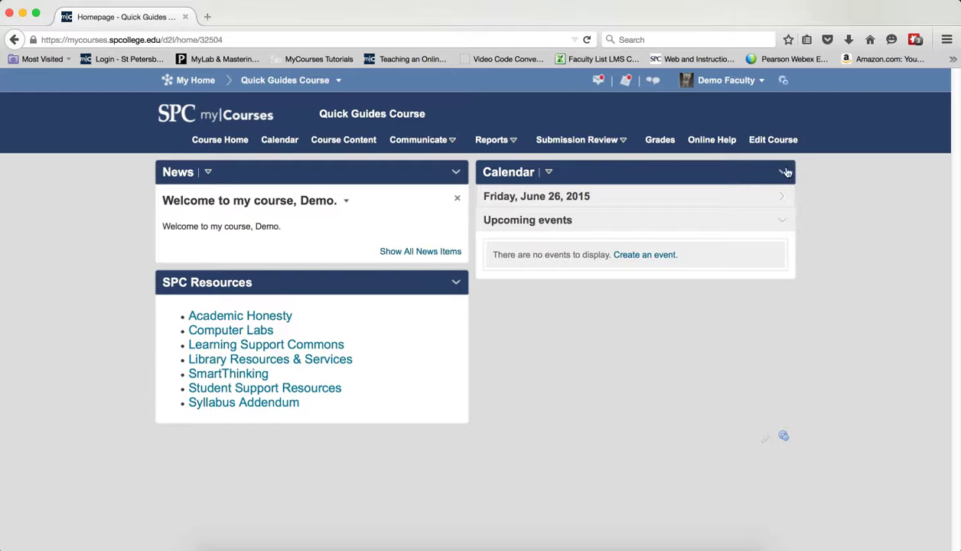
Open the course's Rubrics list, then bring up the holistic essay rubric sample in Word
click(773, 141)
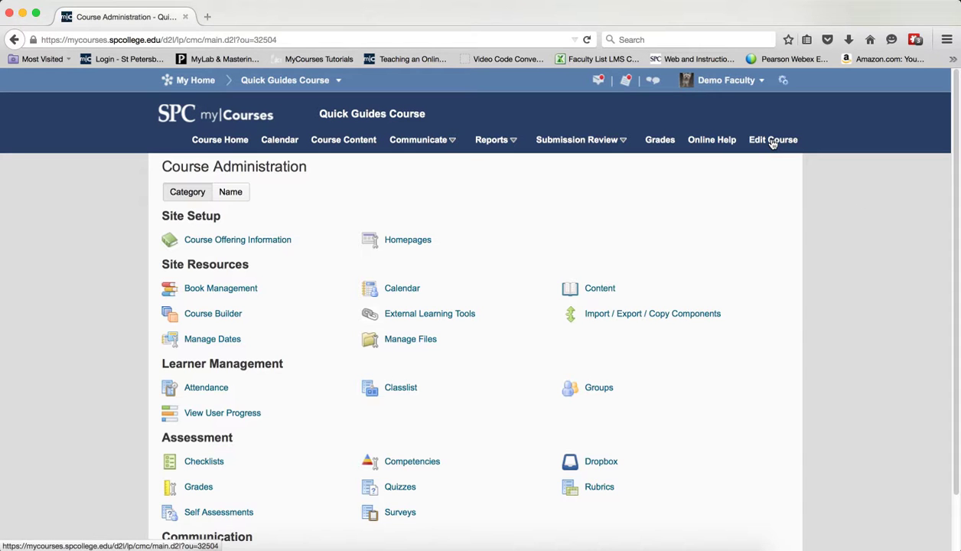
click(590, 491)
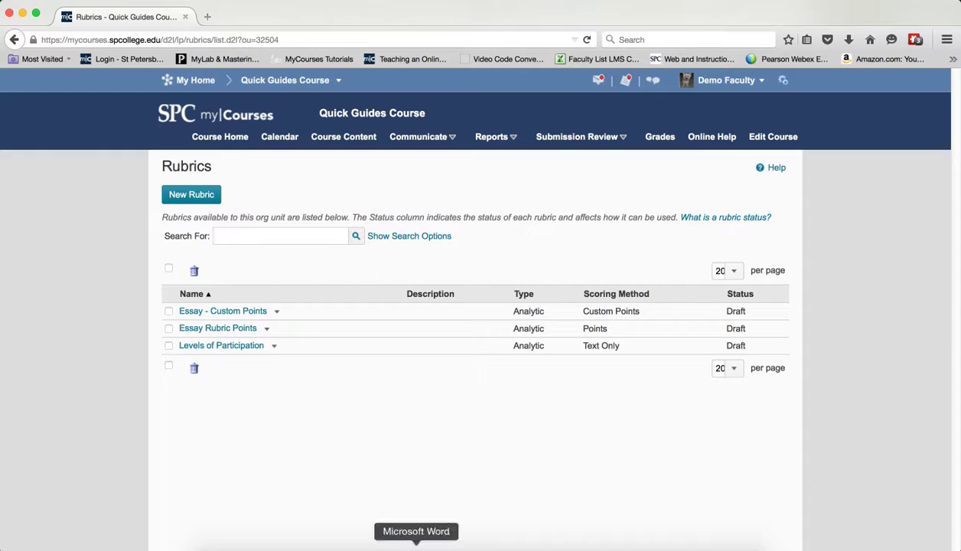
click(416, 547)
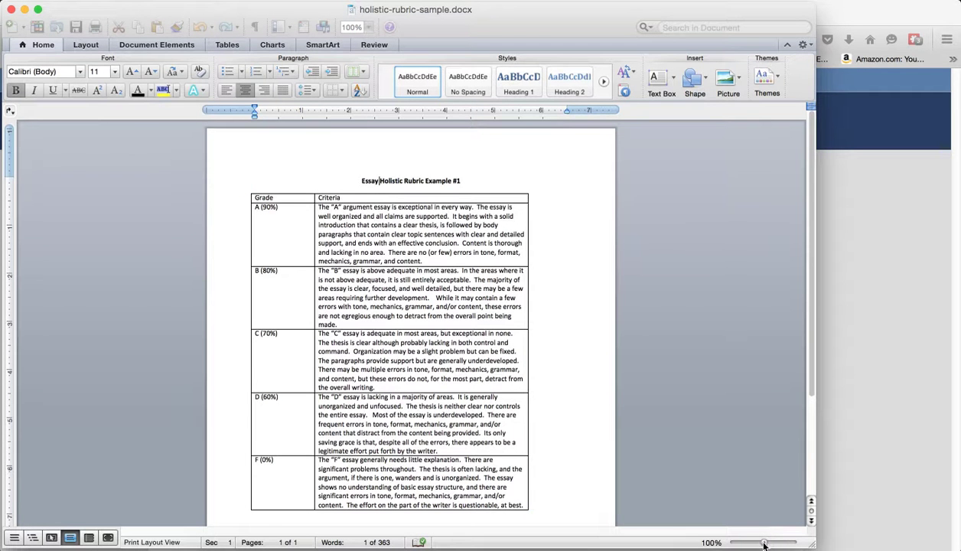
Zoom the Word rubric to about 132% and scroll through its A–F grade table
drag(763, 543, 766, 543)
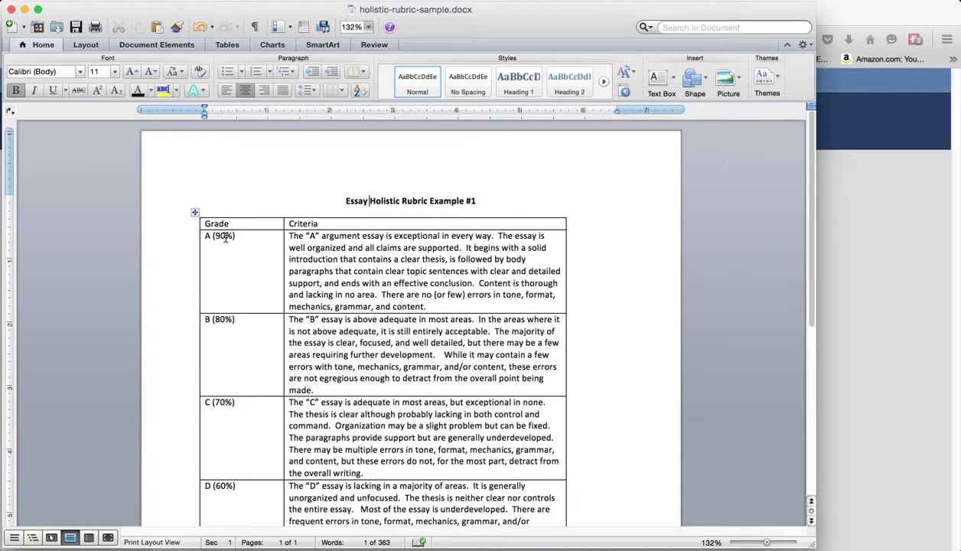
scroll(255, 346, down, 1)
scroll(255, 348, down, 4)
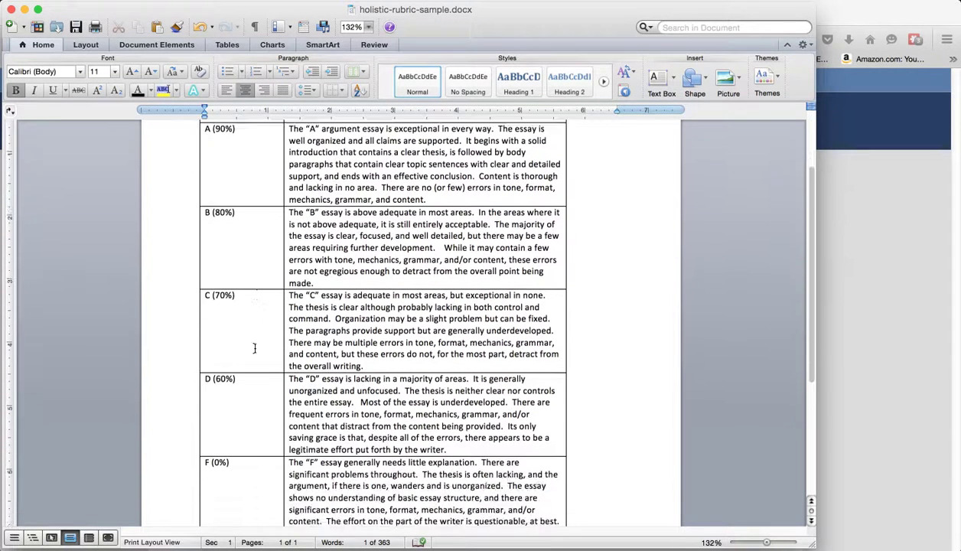
scroll(325, 413, up, 2)
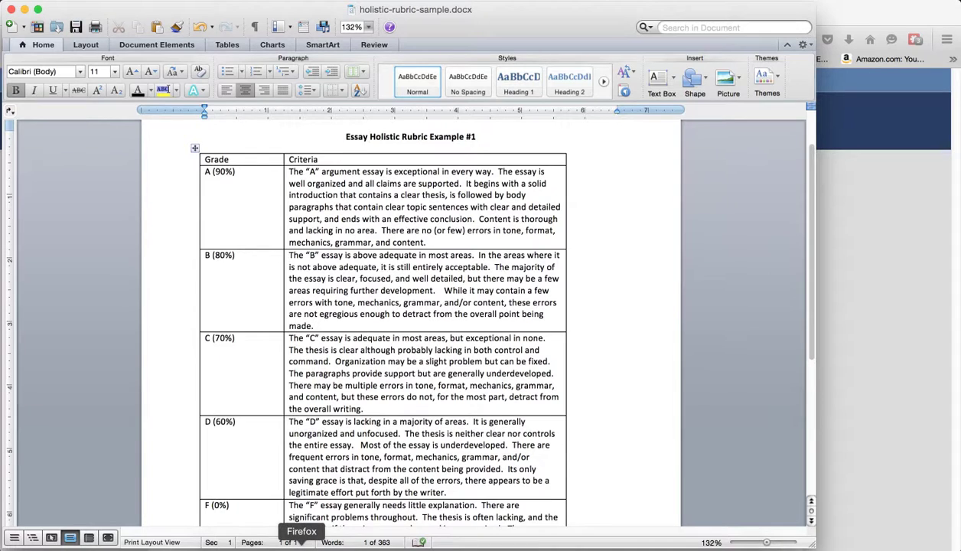
Create a new rubric from the Rubrics list and name it 'Essay Rubric'
click(302, 542)
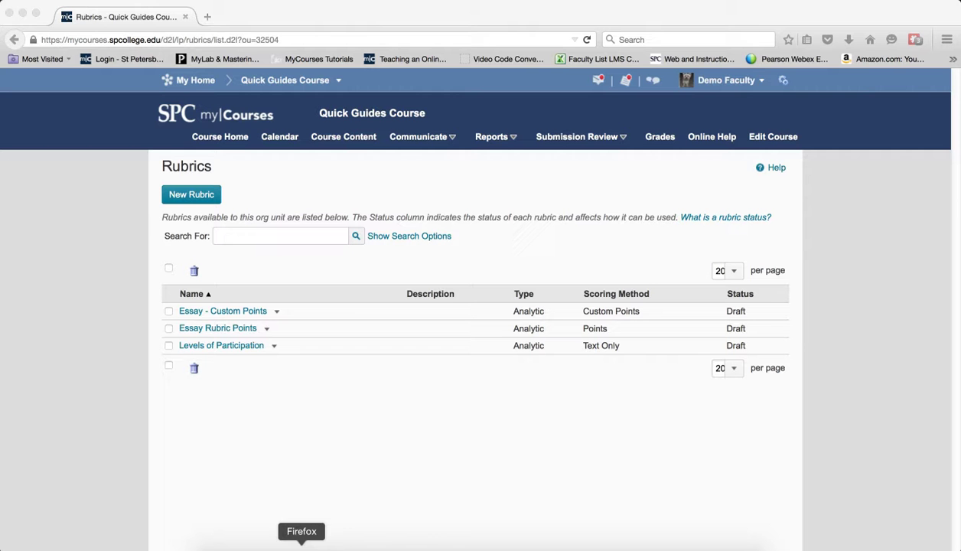
click(192, 196)
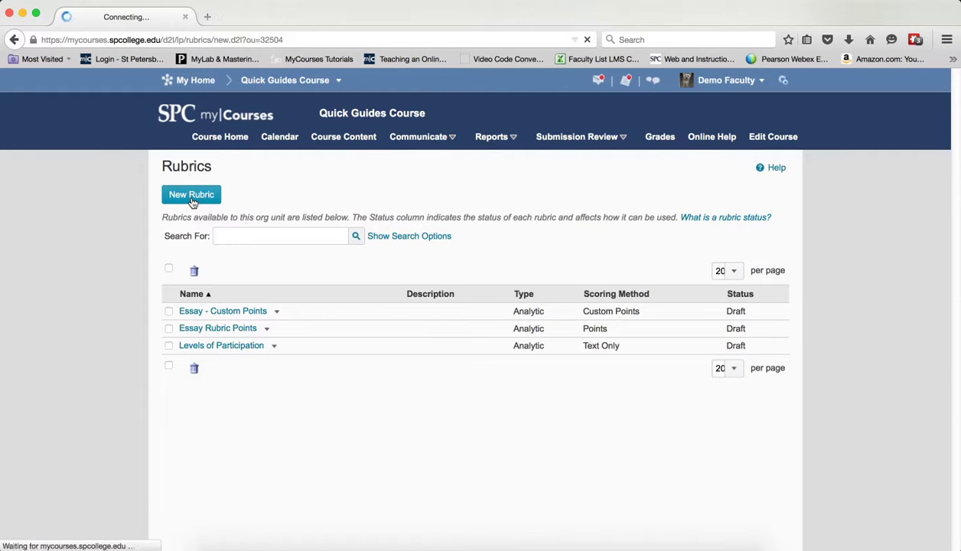
click(229, 263)
text(Essay)
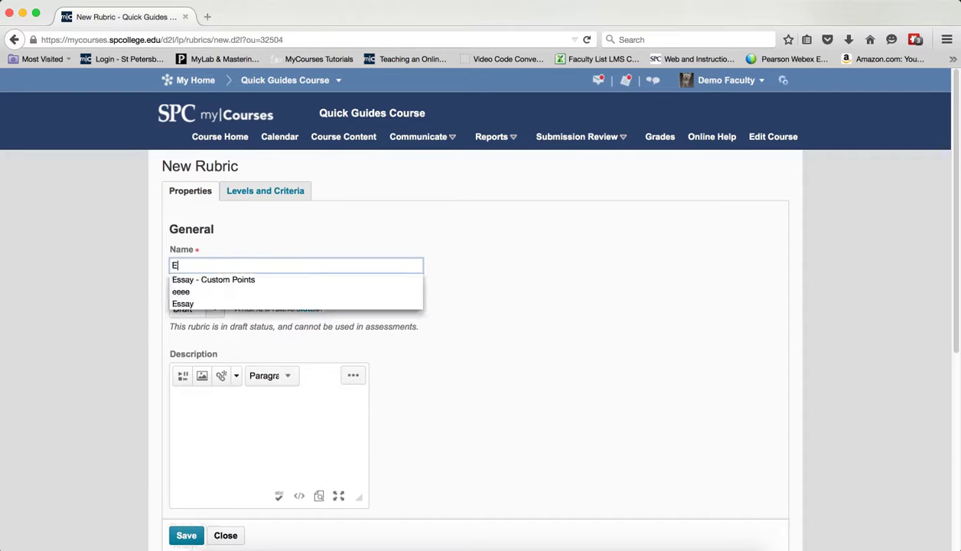
key(BackSpace)
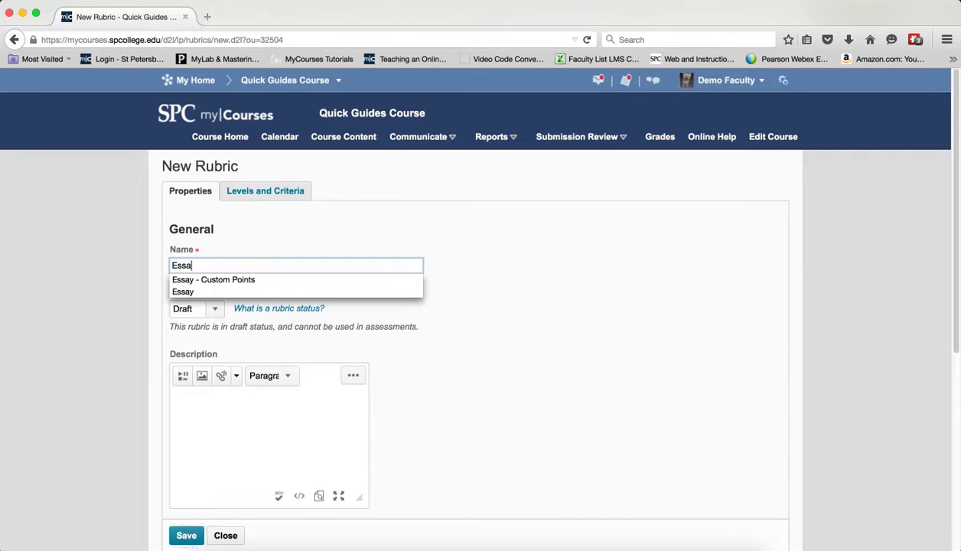
text(y )
text(Rubric)
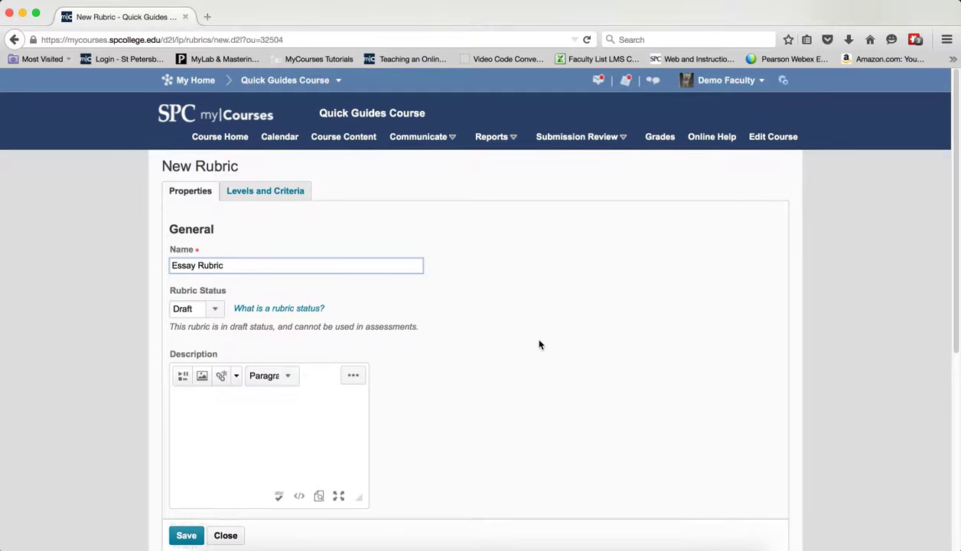
scroll(540, 345, down, 2)
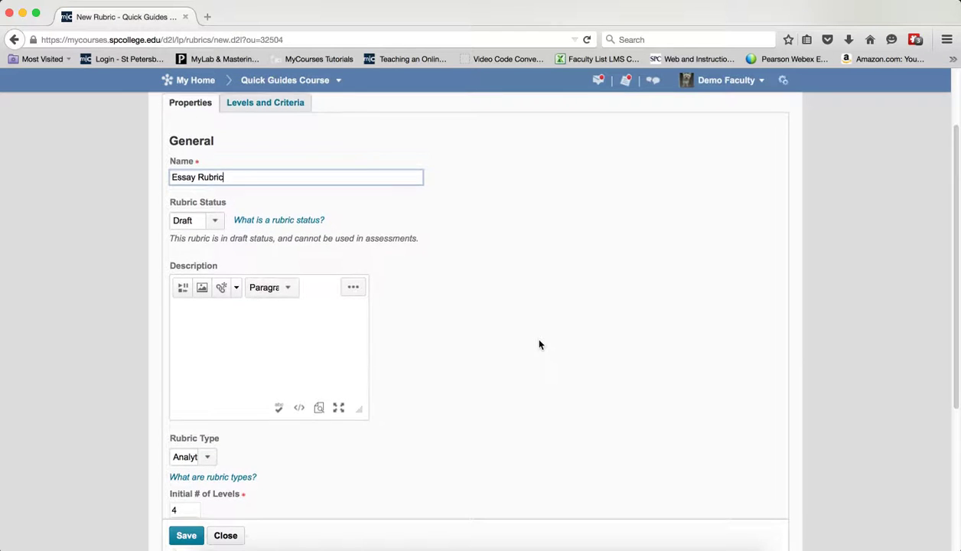
Set the Essay Rubric's type to Holistic
scroll(539, 345, down, 2)
scroll(540, 344, down, 3)
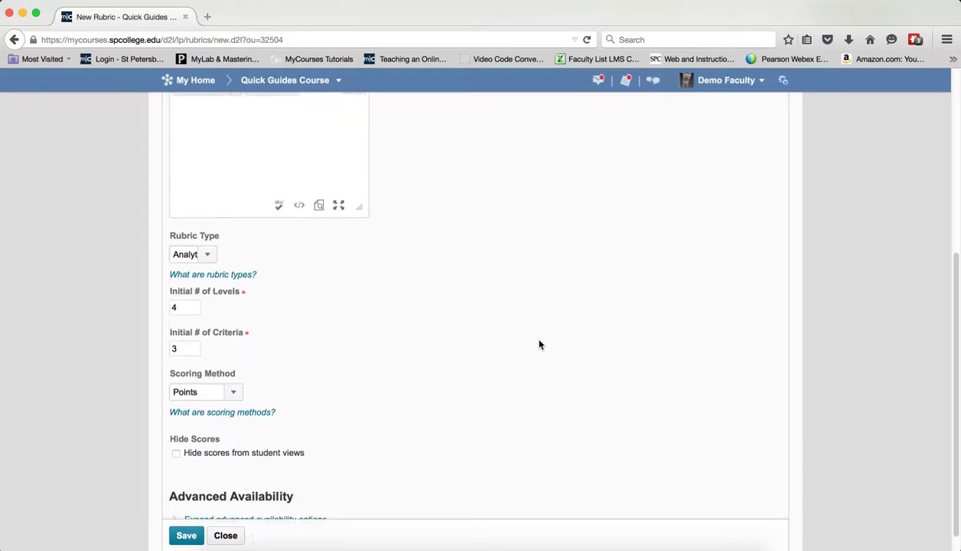
click(207, 255)
click(197, 276)
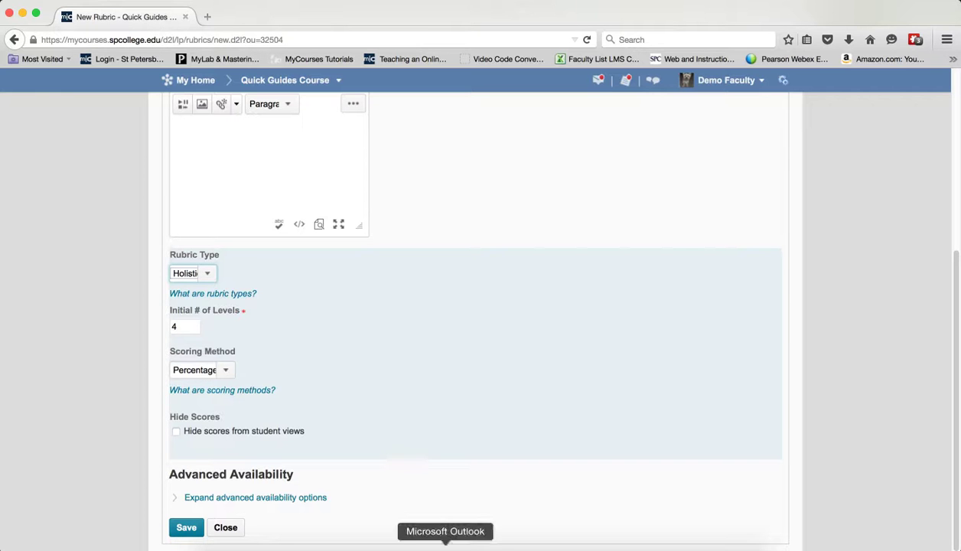
After checking the Word sample's grade levels, set Initial # of Levels to 5
click(415, 545)
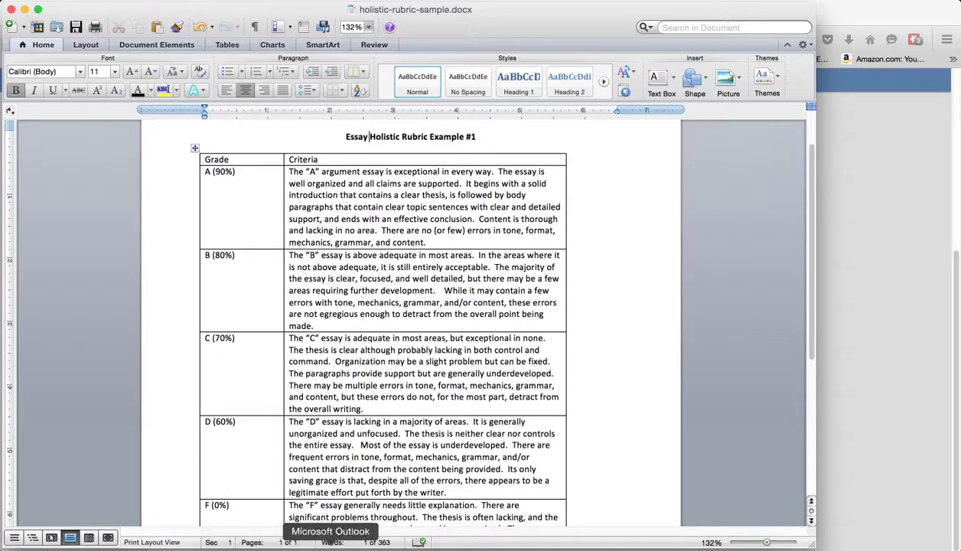
click(302, 543)
click(184, 329)
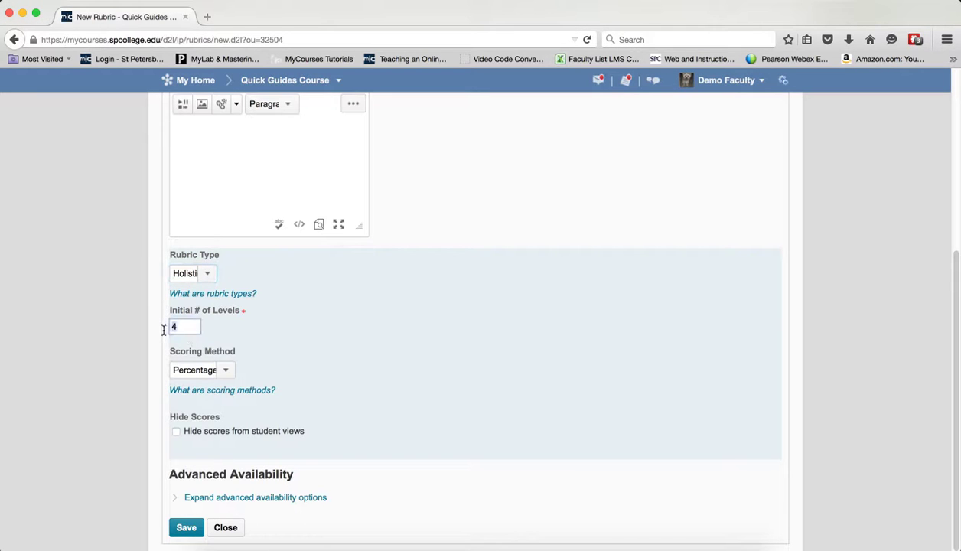
text(5)
scroll(269, 332, up, 5)
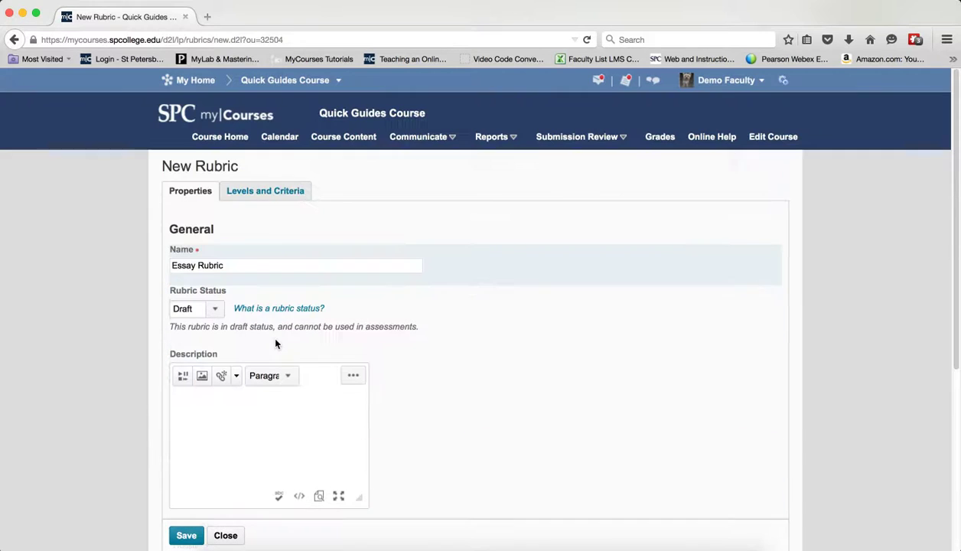
Save Essay Rubric via the Levels and Criteria tab and open Edit Levels
click(261, 198)
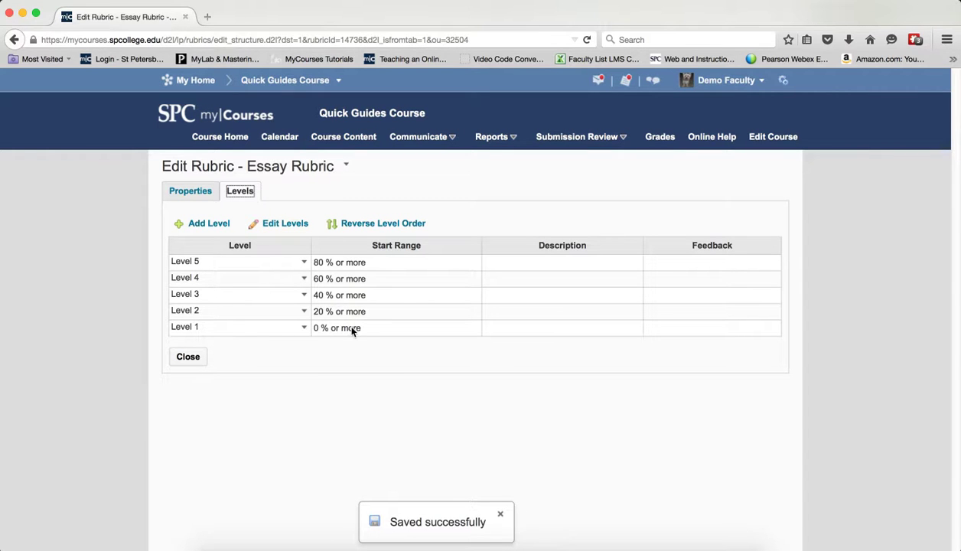
click(285, 224)
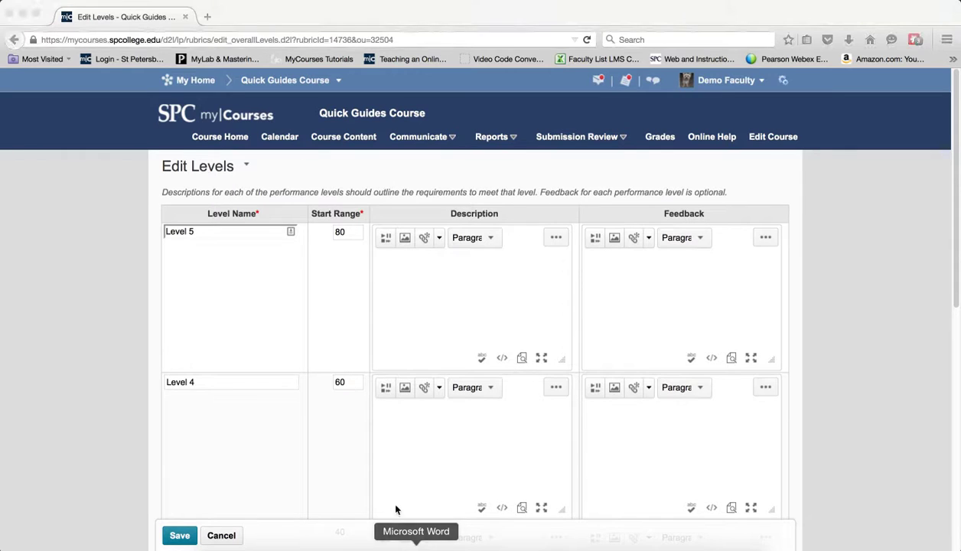
Check the sample's A grade, then rename Level 5 and Level 4 to A and B
click(416, 546)
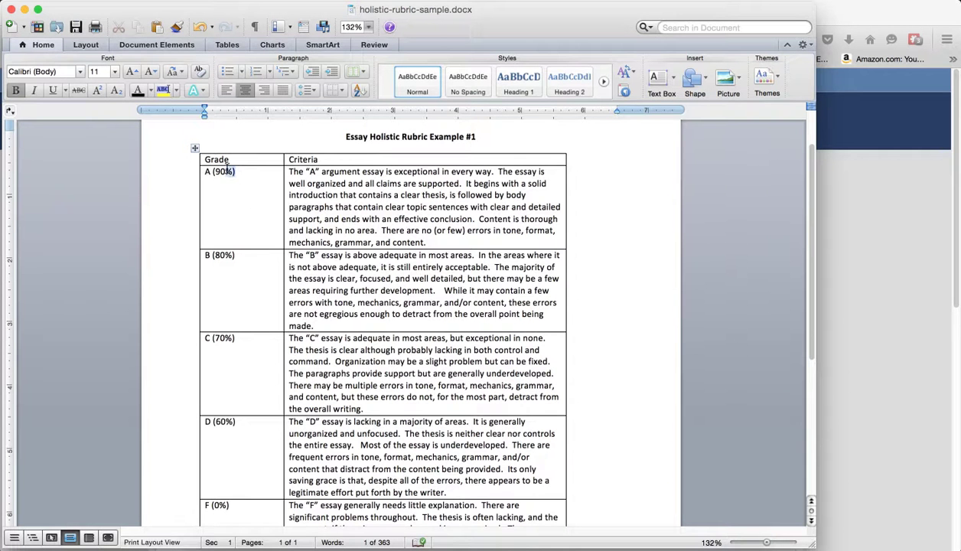
drag(235, 172, 213, 171)
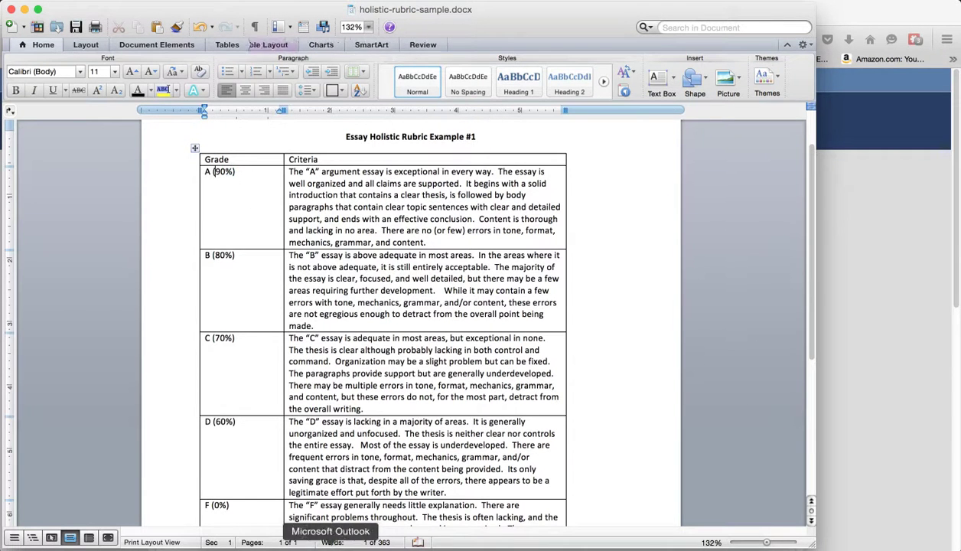
click(302, 545)
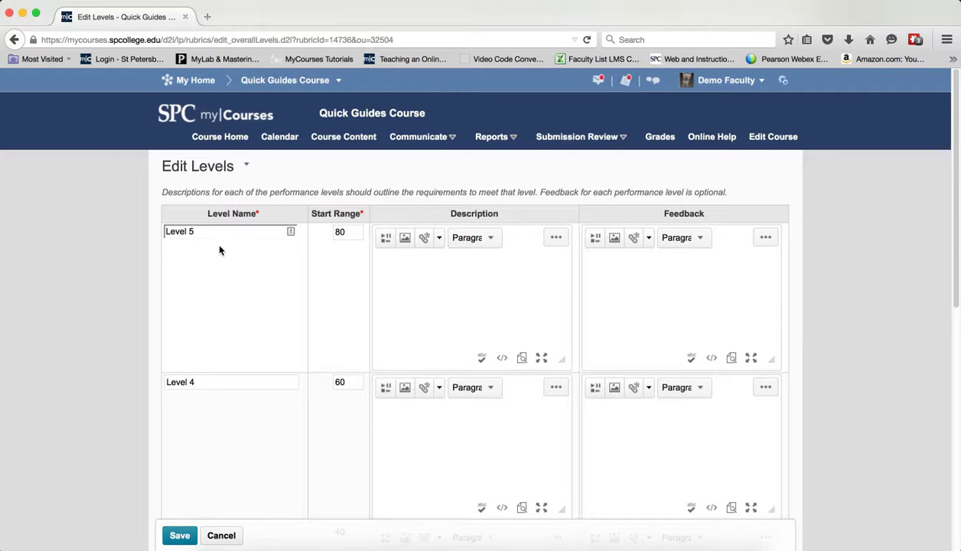
drag(207, 231, 123, 232)
text(A)
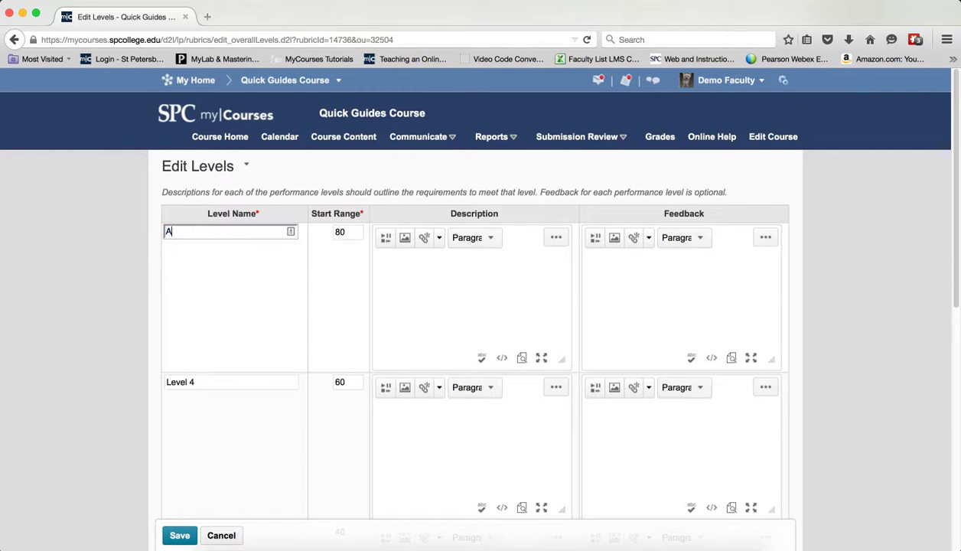
click(205, 384)
drag(205, 384, 137, 365)
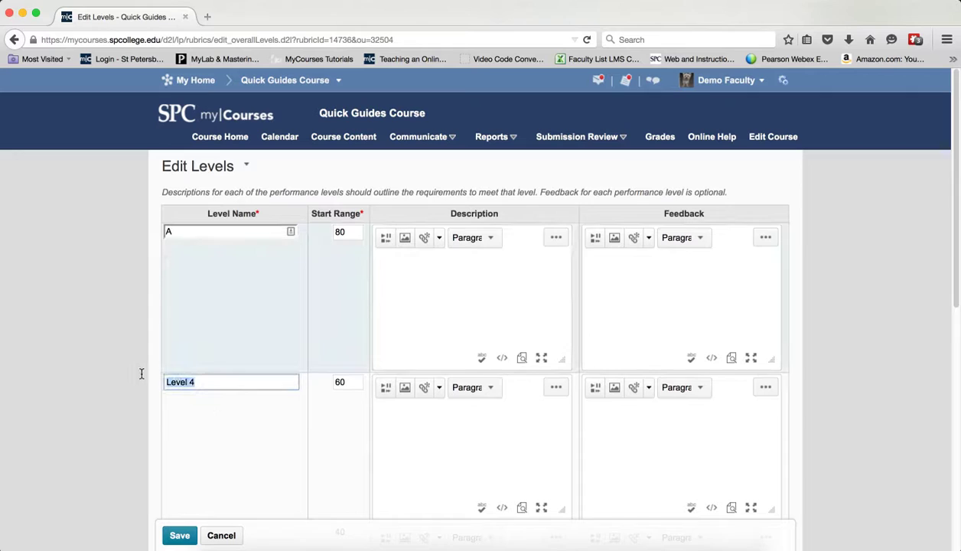
text(B)
Rename Levels 3, 2 and 1 to C, D and F, correcting a lowercase c
scroll(213, 404, down, 1)
scroll(213, 404, down, 5)
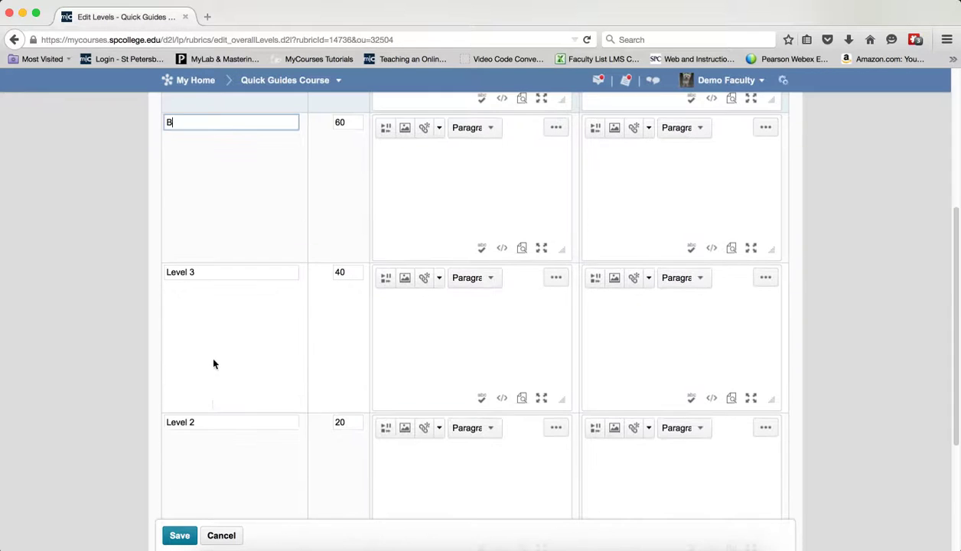
triple_click(176, 272)
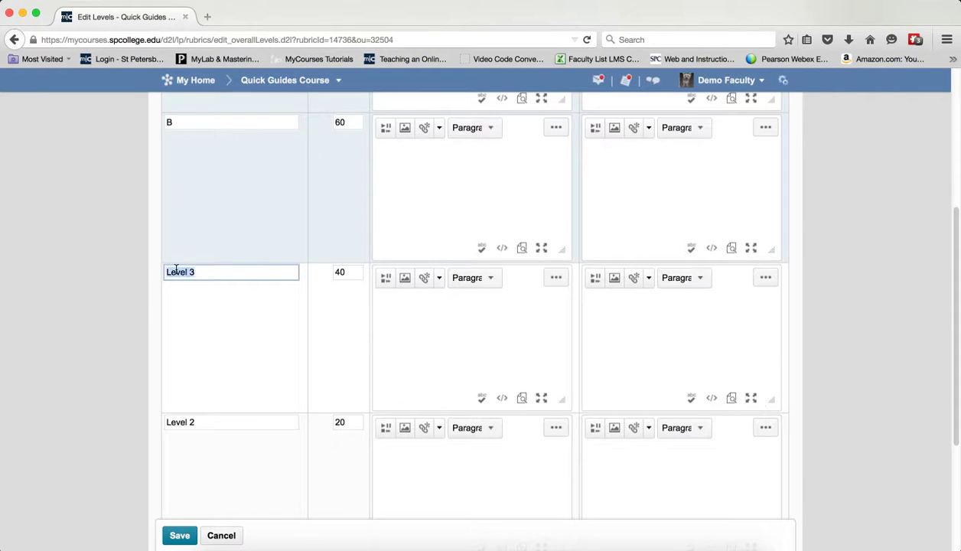
text(c)
triple_click(192, 422)
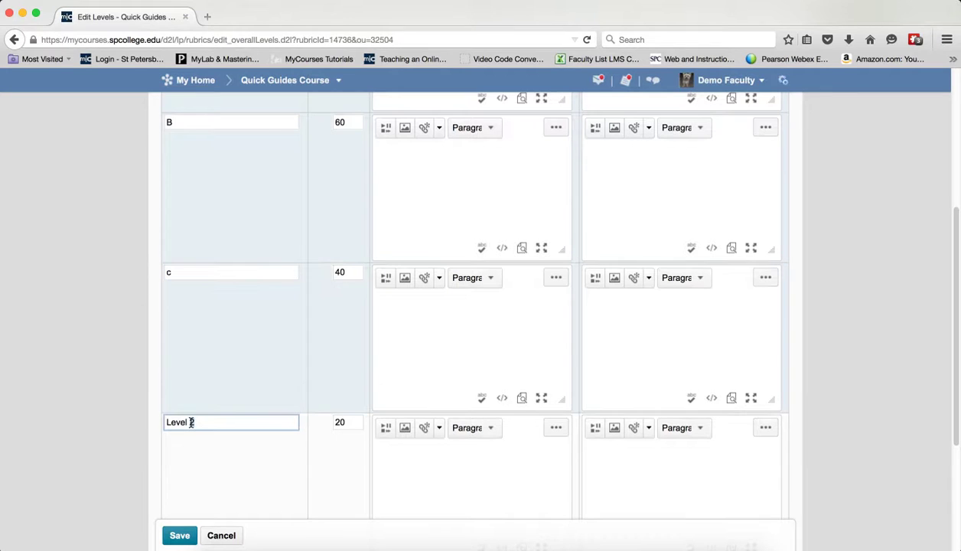
text(D)
click(173, 270)
drag(174, 270, 163, 269)
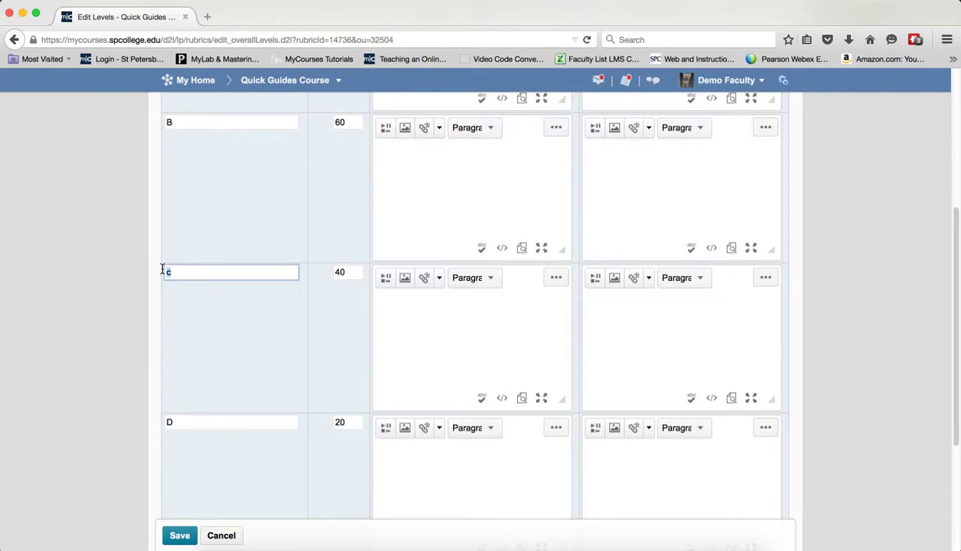
text(C)
scroll(187, 328, down, 3)
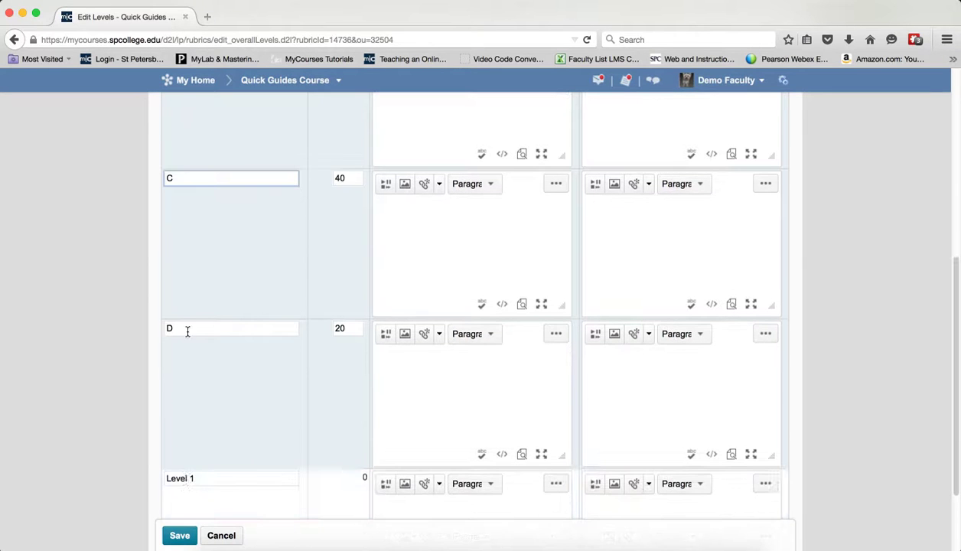
triple_click(188, 476)
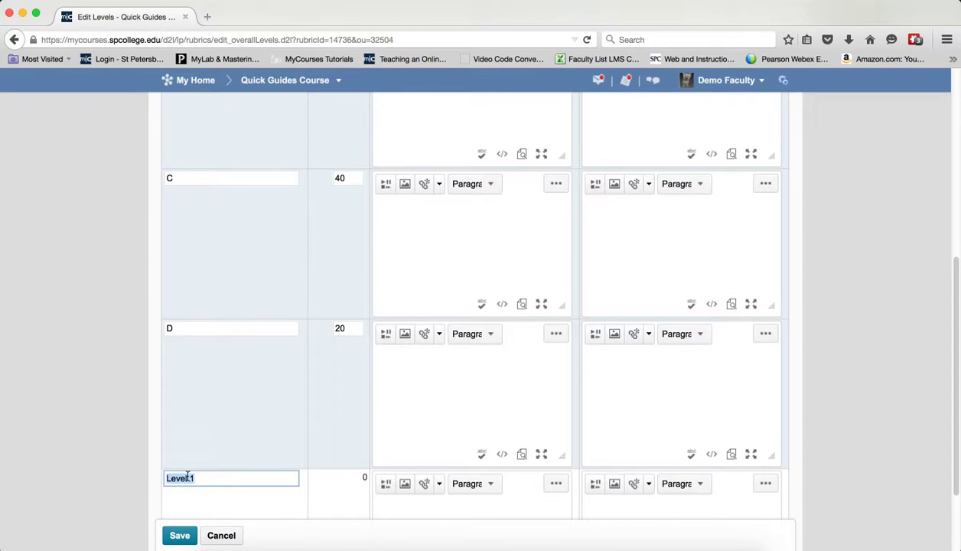
text(F)
scroll(292, 398, up, 7)
scroll(306, 368, up, 2)
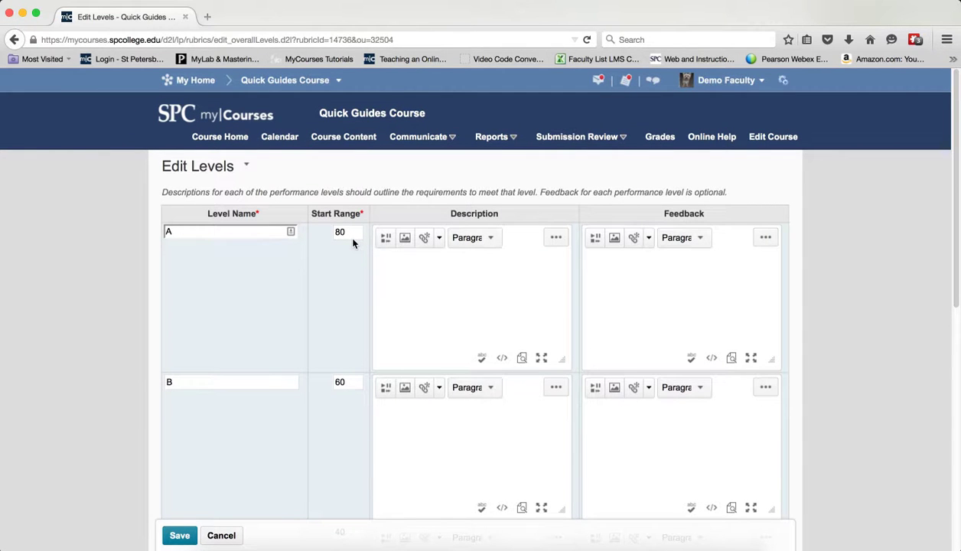
Set start ranges of 90 for A and 80 for B, checking grades in Word
drag(348, 233, 331, 234)
text(90)
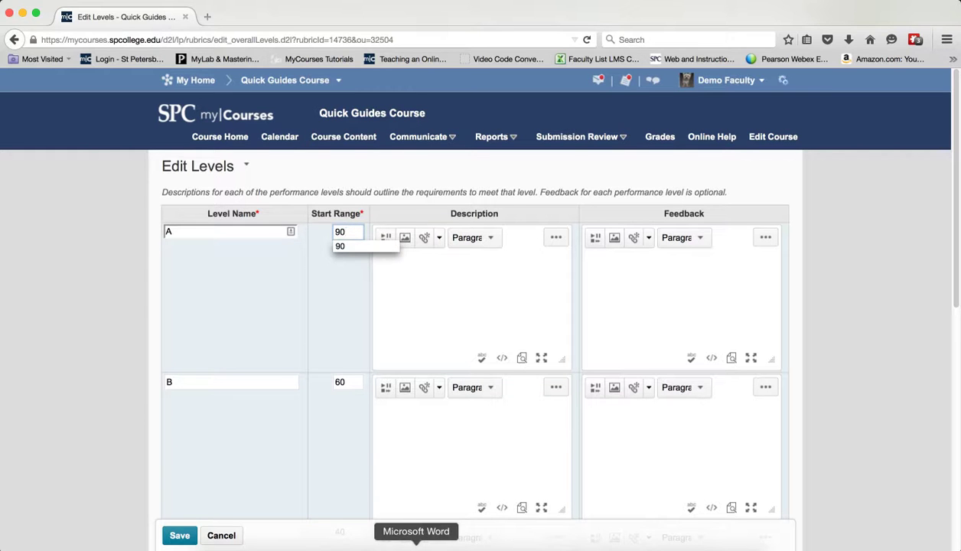
click(416, 545)
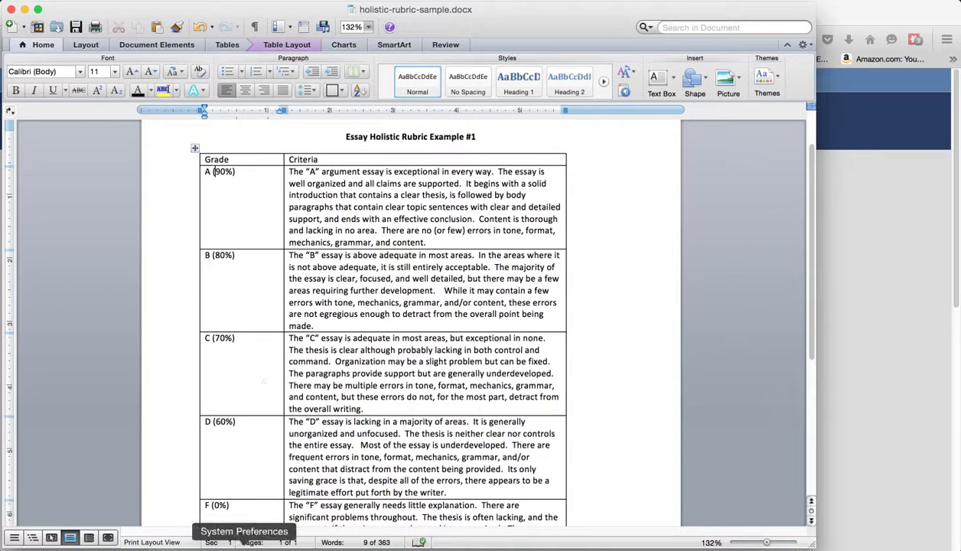
click(873, 362)
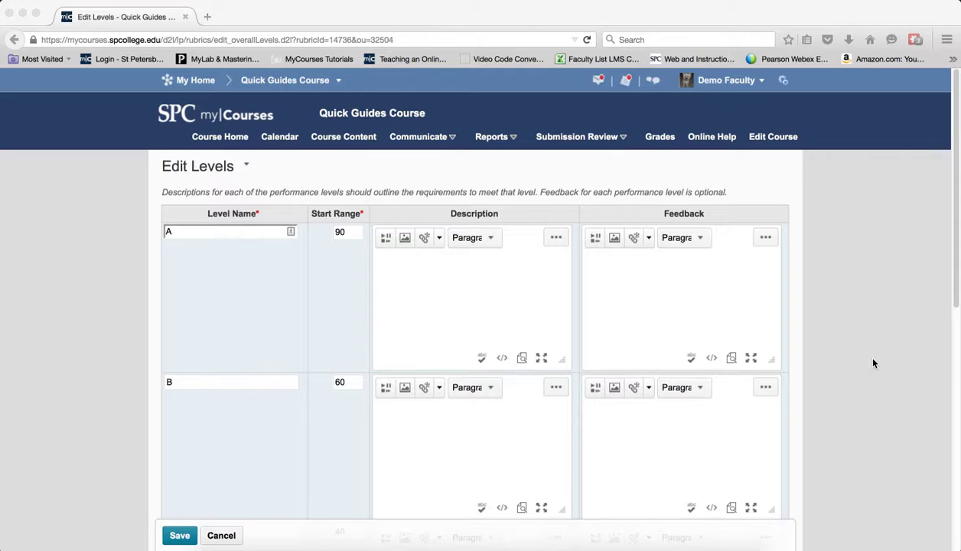
double_click(347, 378)
text(80)
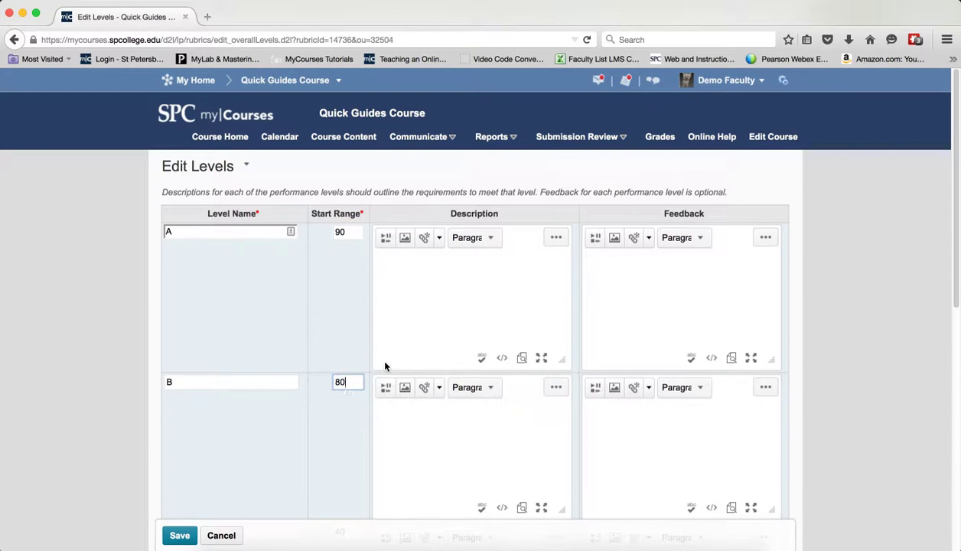
Set start ranges of 70 for C and 60 for D
scroll(381, 359, down, 3)
click(348, 433)
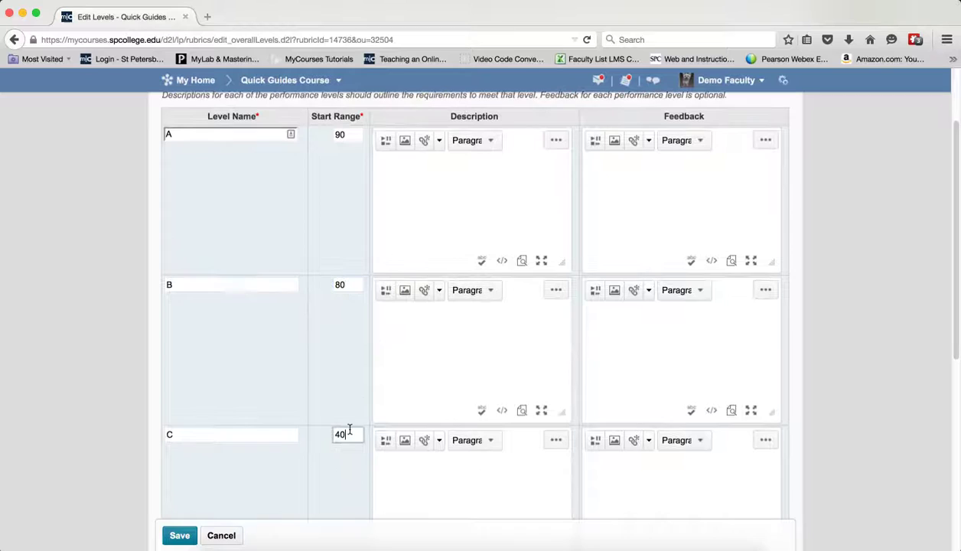
drag(350, 432, 330, 434)
text(70)
scroll(360, 421, down, 4)
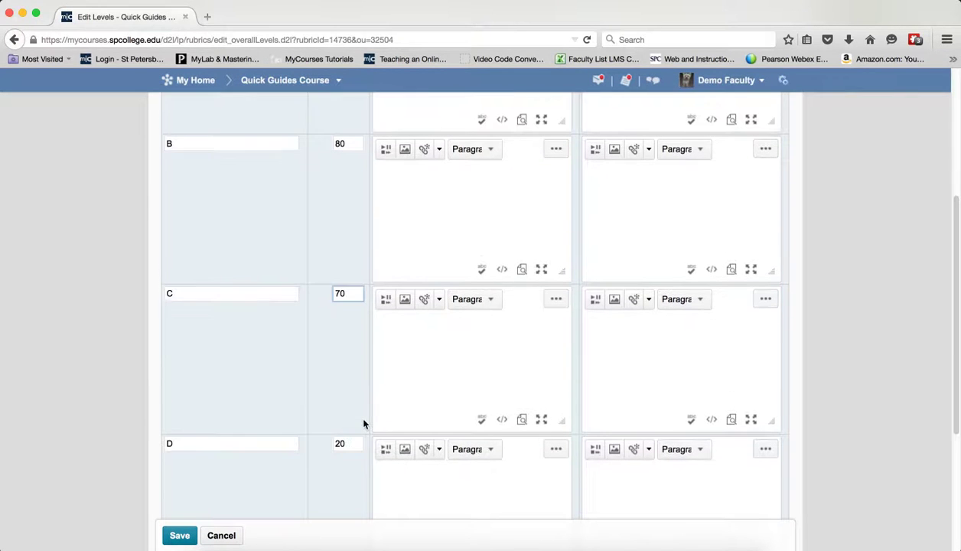
drag(354, 442, 331, 443)
text(60)
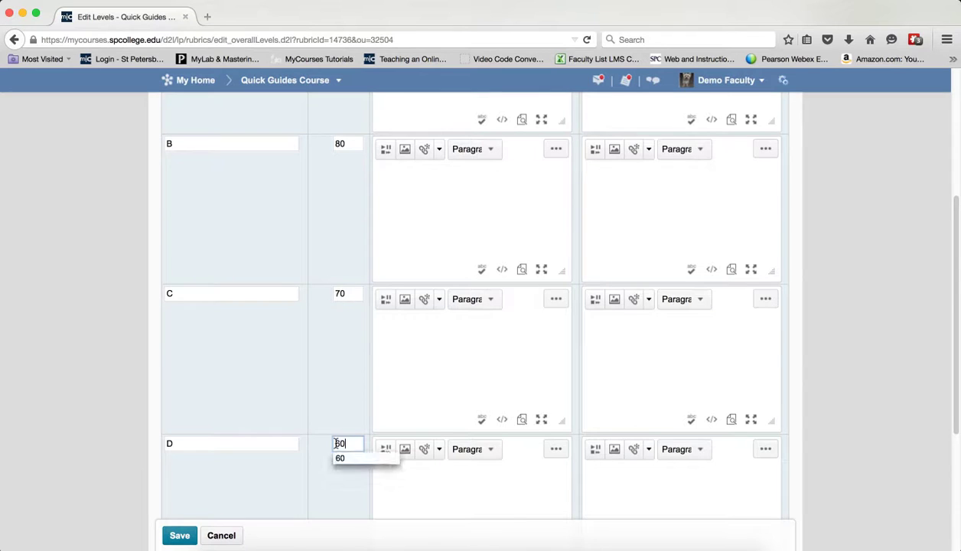
scroll(336, 444, down, 6)
scroll(350, 408, up, 2)
scroll(350, 407, up, 10)
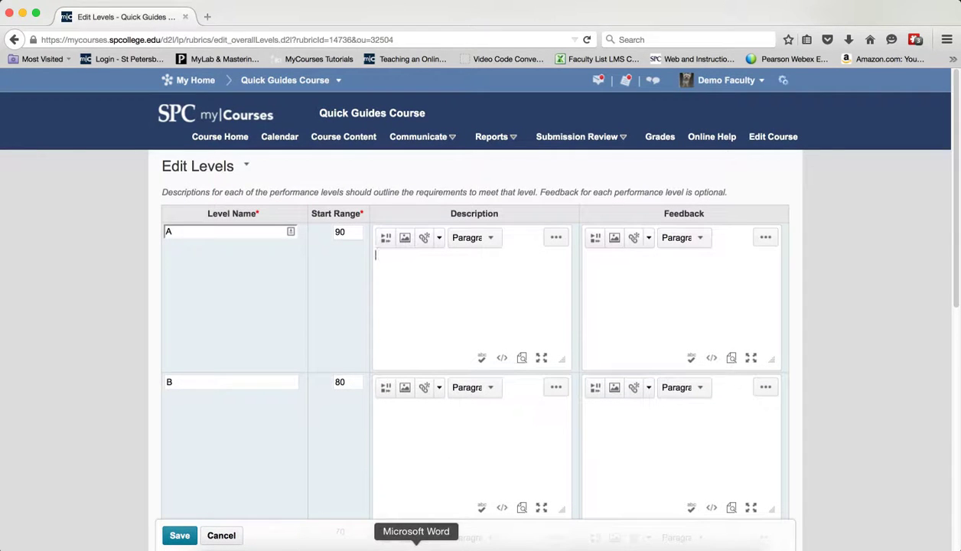
Copy the A grade's criteria paragraph from Word into level A's Description
click(419, 542)
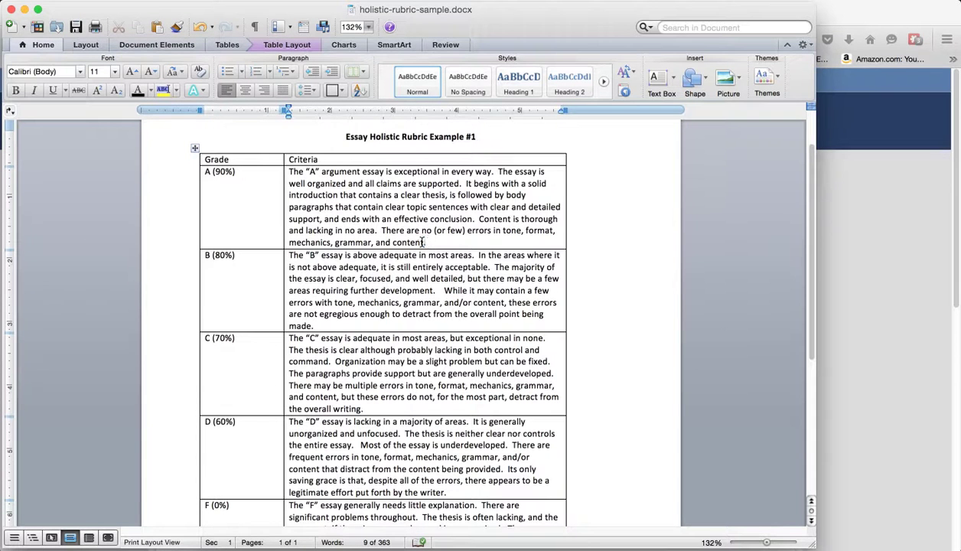
drag(426, 242, 290, 171)
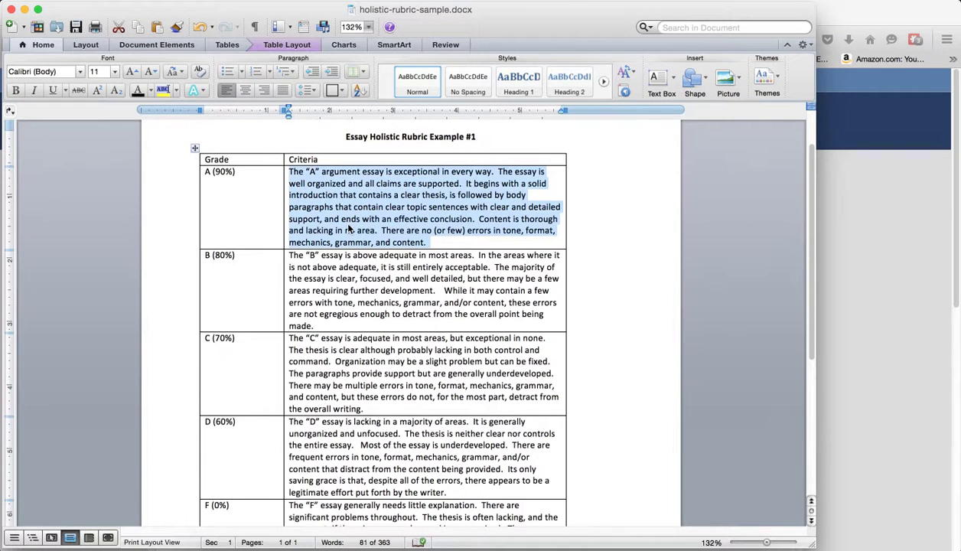
click(208, 542)
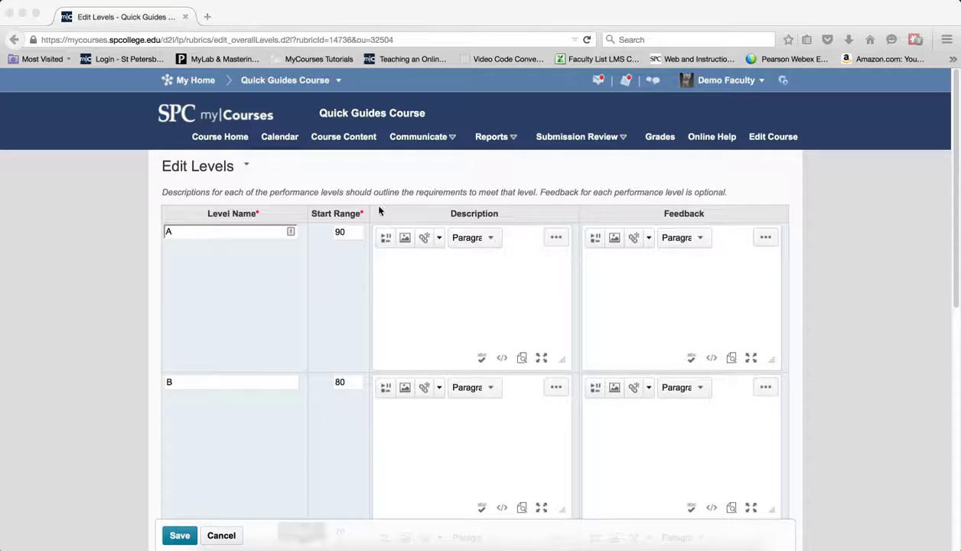
key(ctrl+v)
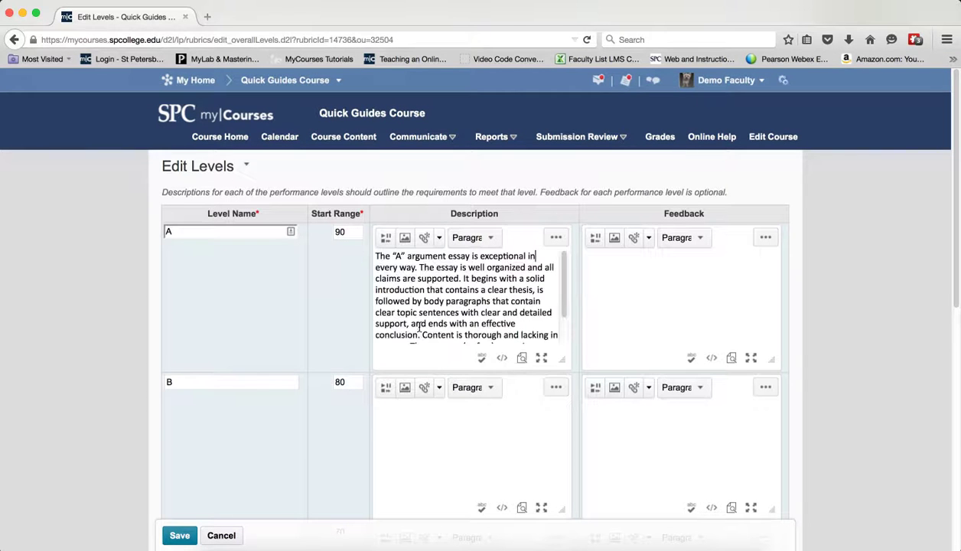
scroll(536, 313, down, 2)
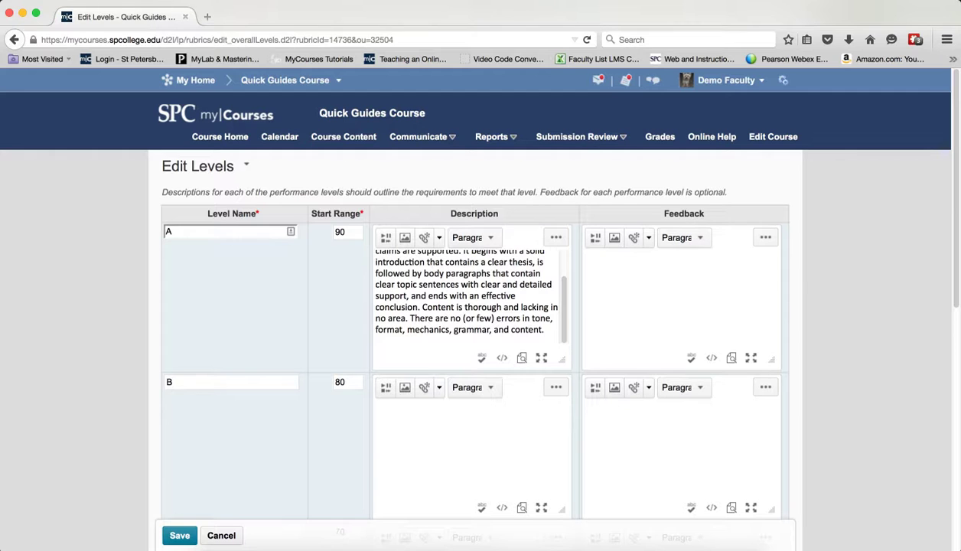
scroll(475, 306, down, 10)
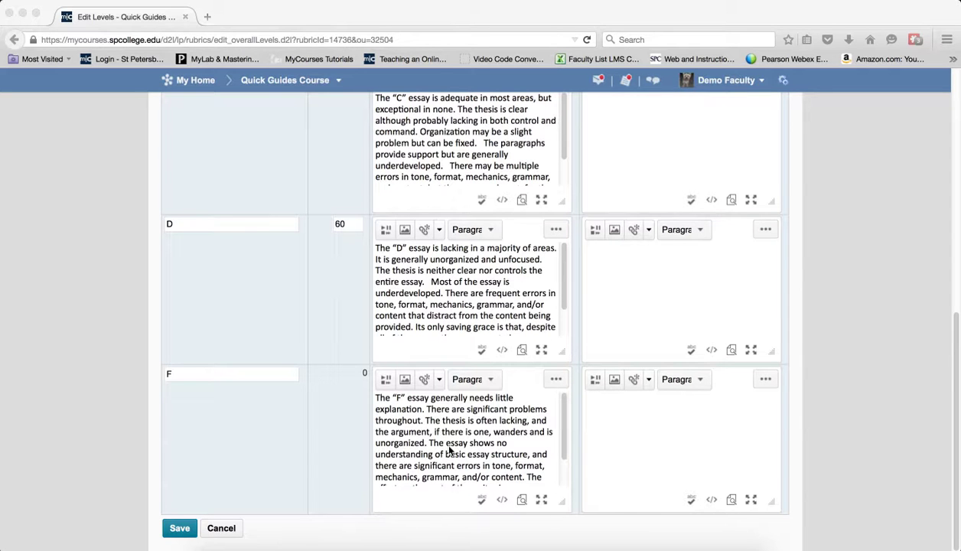
click(256, 432)
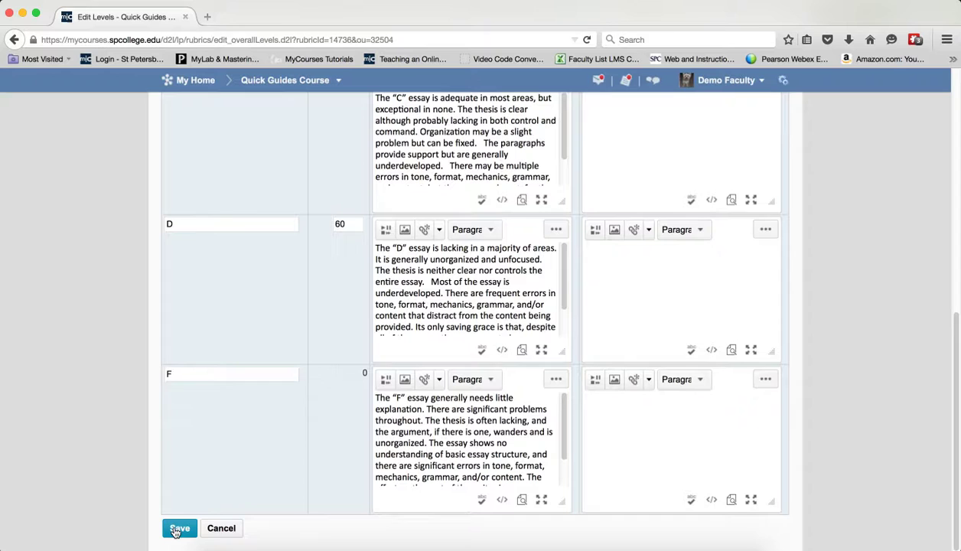
Save the level edits and review levels A–F with their 90–0% ranges
click(175, 529)
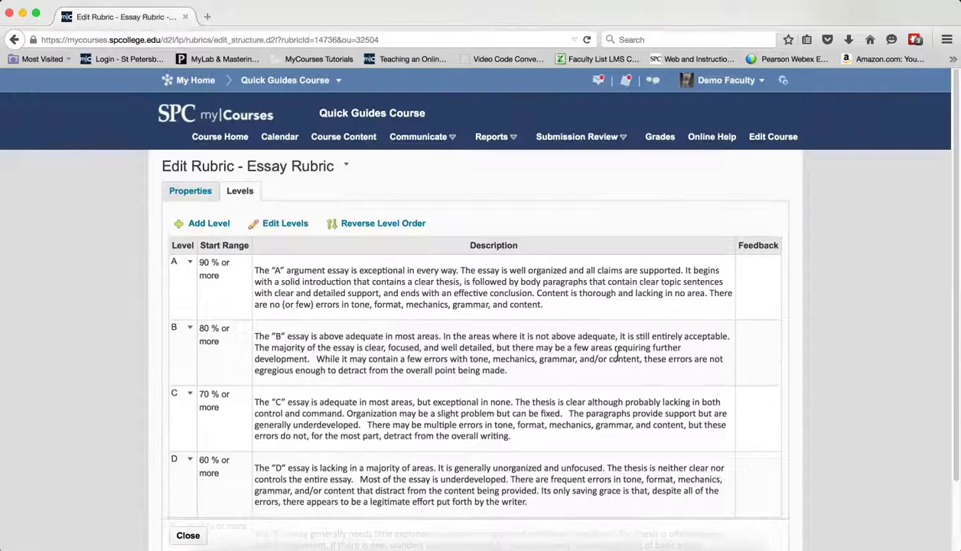
scroll(681, 300, down, 2)
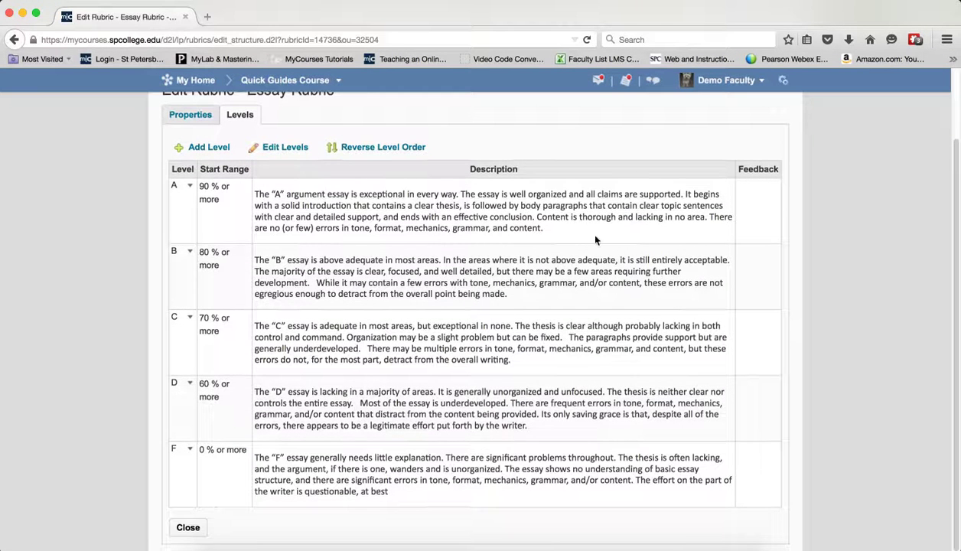